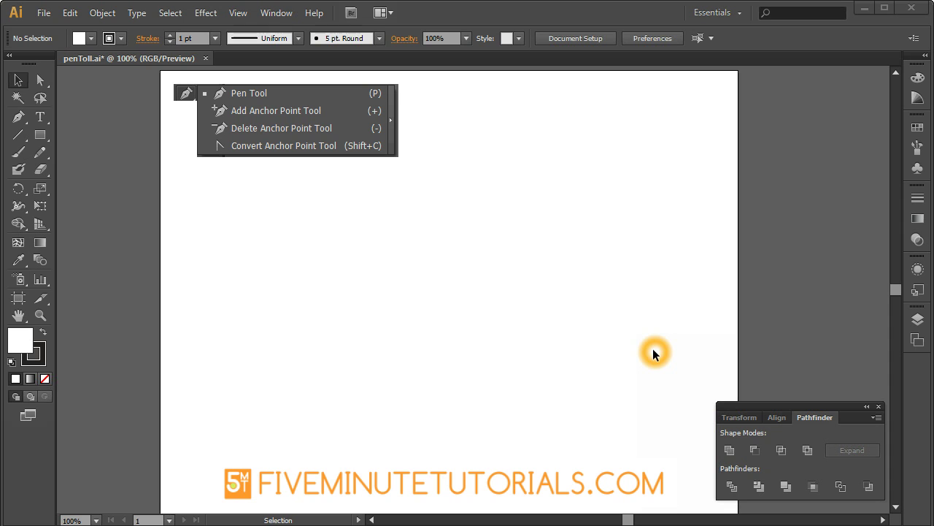
# Step: Draw a closed, straight-sided five-point polygon in the middle of the artboard with the Pen tool, about 4.1 in wide and 2.6 in tall
pyautogui.click(22, 118)
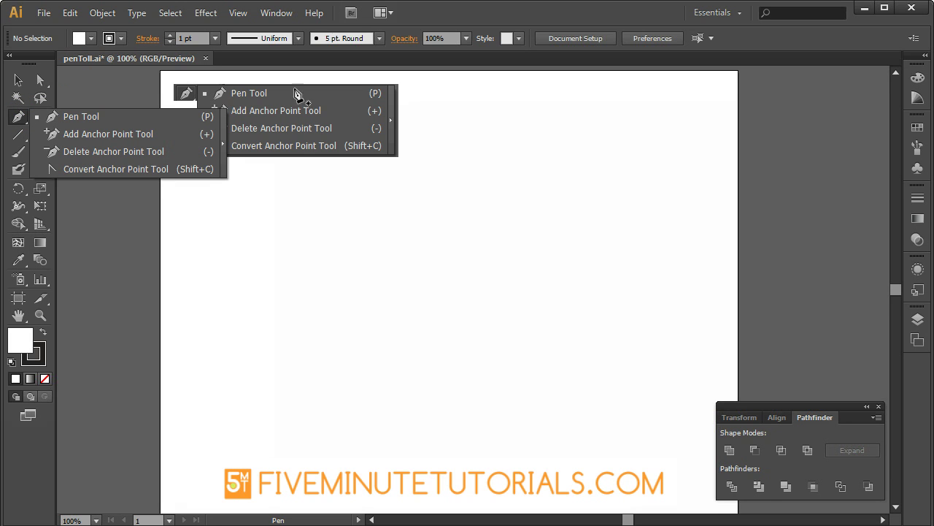
pyautogui.click(335, 117)
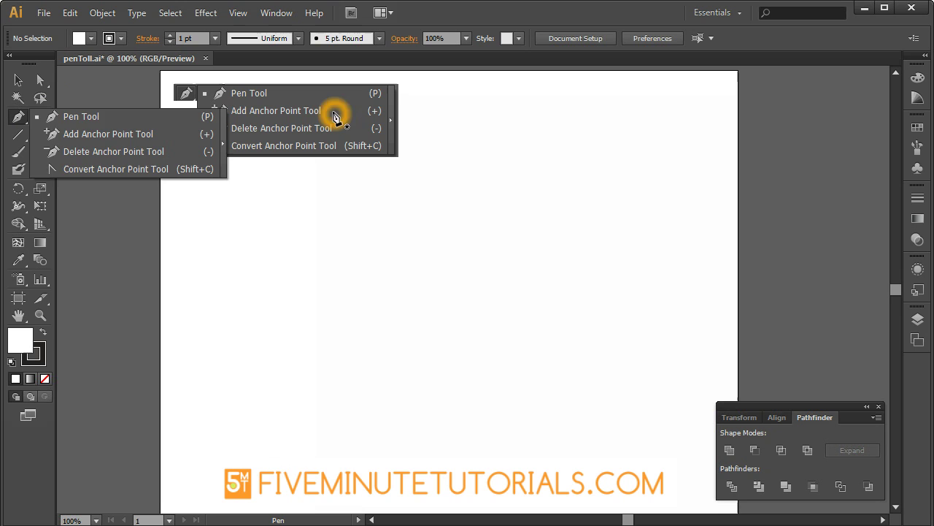
pyautogui.click(99, 117)
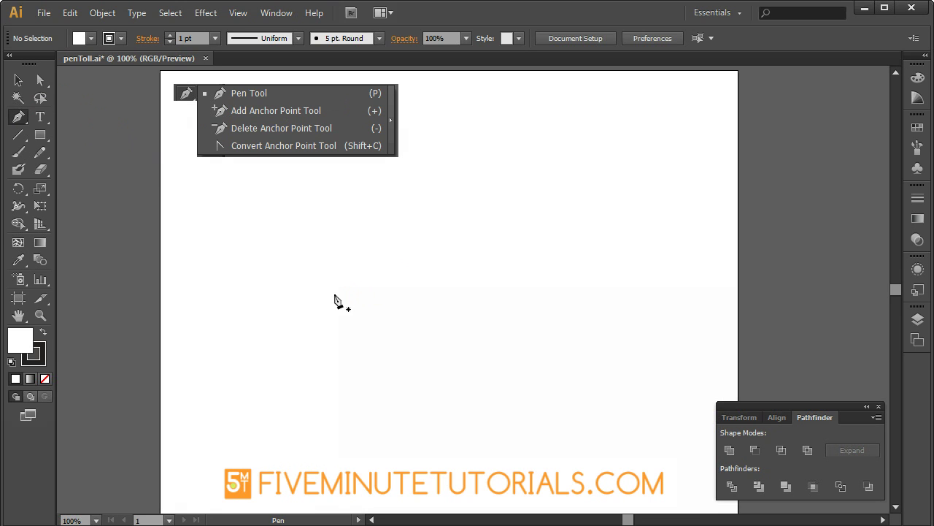
pyautogui.click(311, 284)
pyautogui.click(310, 280)
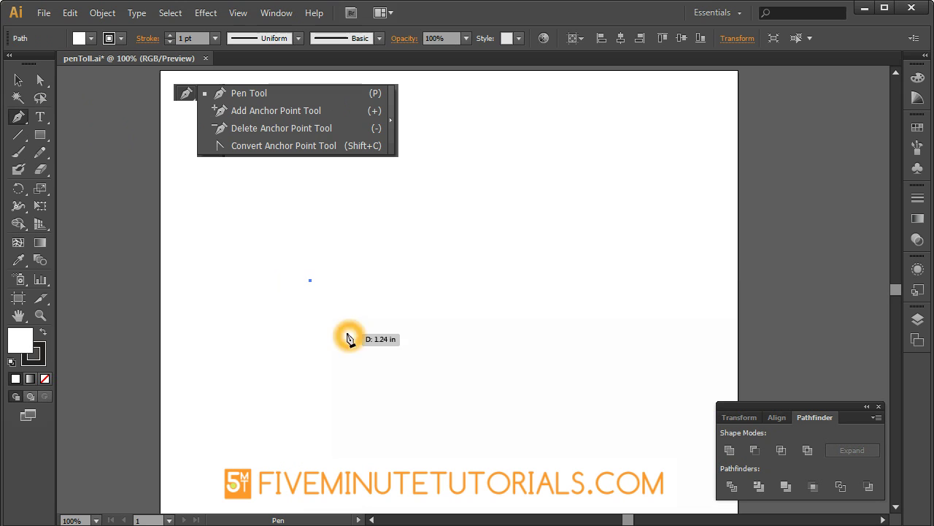
pyautogui.moveTo(349, 338); pyautogui.dragTo(314, 290)
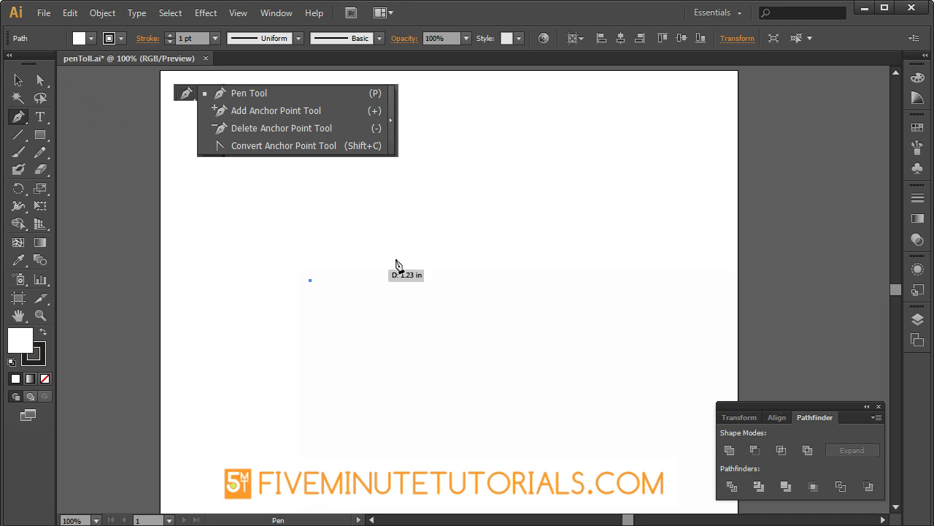
pyautogui.click(435, 244)
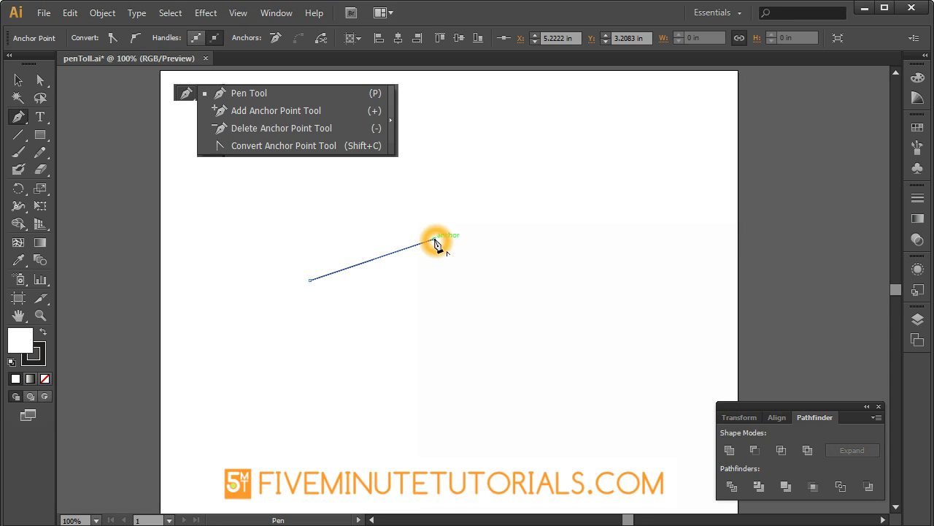
pyautogui.click(434, 242)
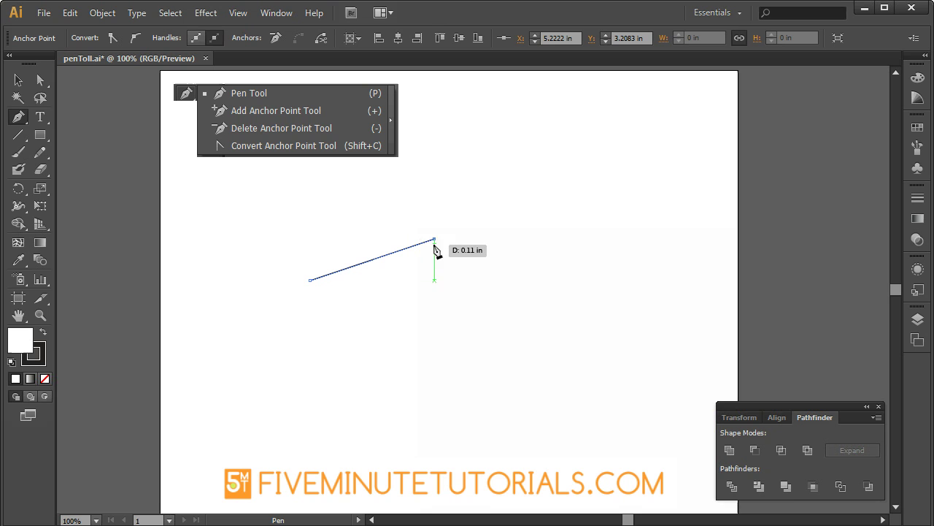
pyautogui.click(509, 314)
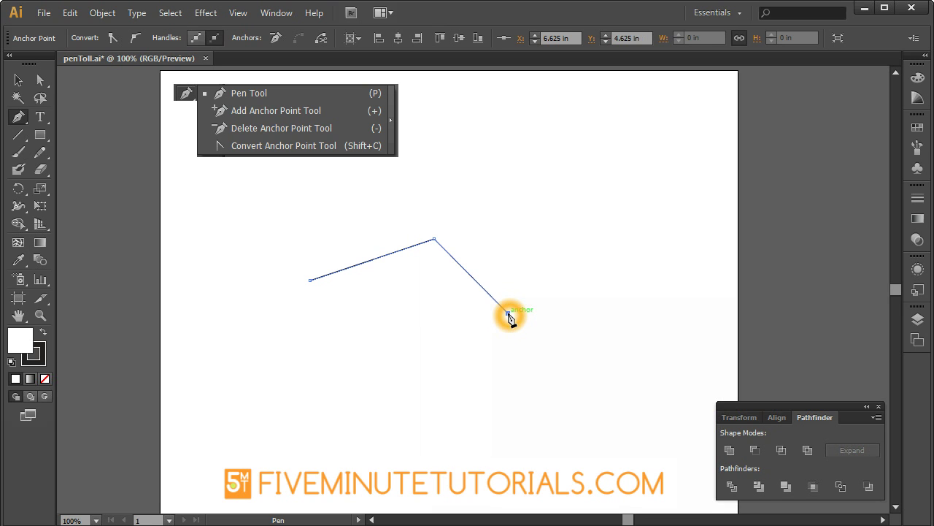
pyautogui.click(402, 373)
pyautogui.click(402, 374)
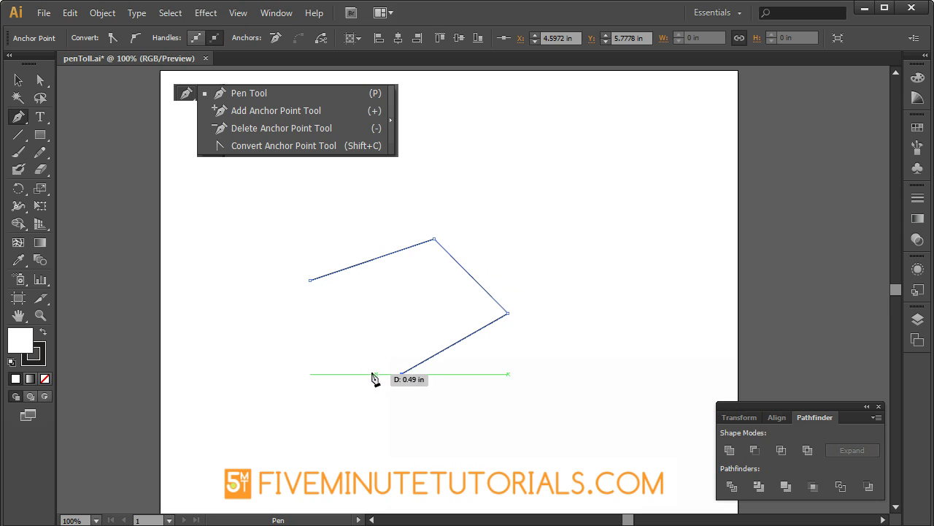
pyautogui.click(295, 354)
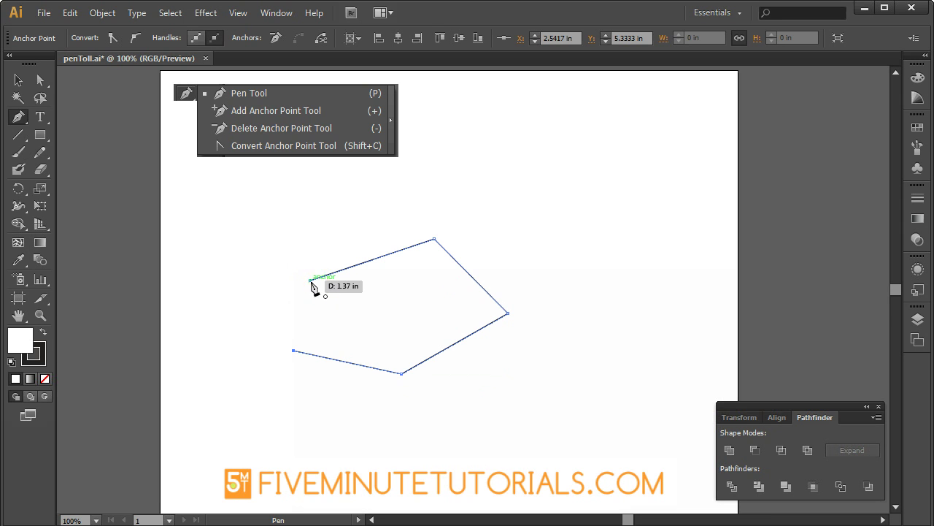
pyautogui.click(310, 281)
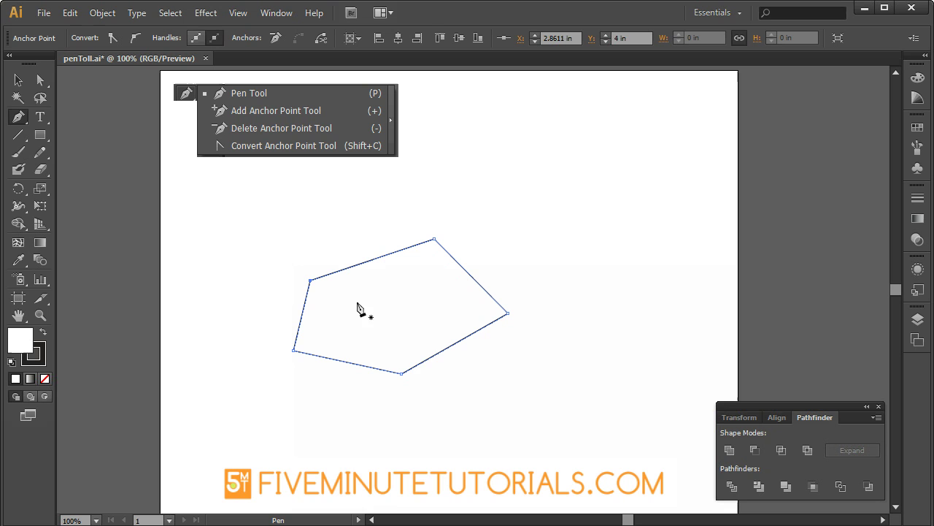
# Step: Fill the five-sided polygon with a dark red and deselect it
pyautogui.click(417, 355)
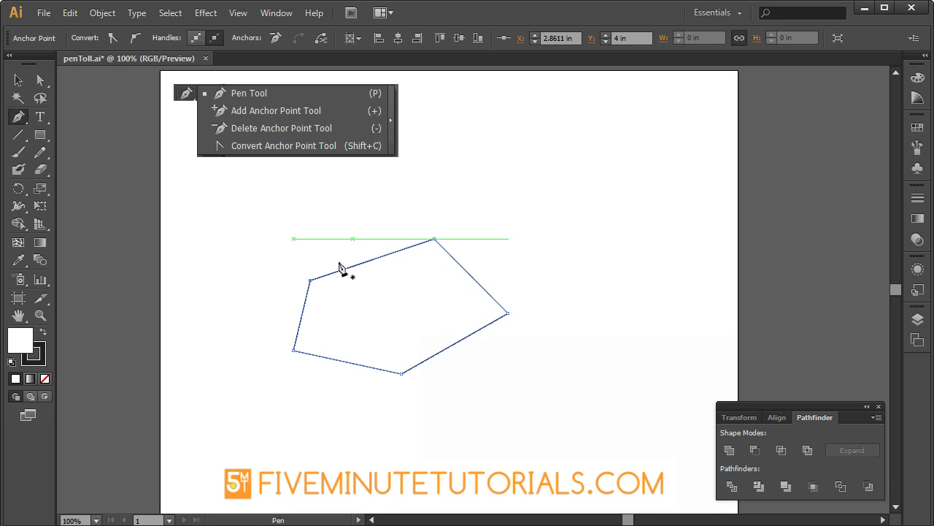
pyautogui.press('v')
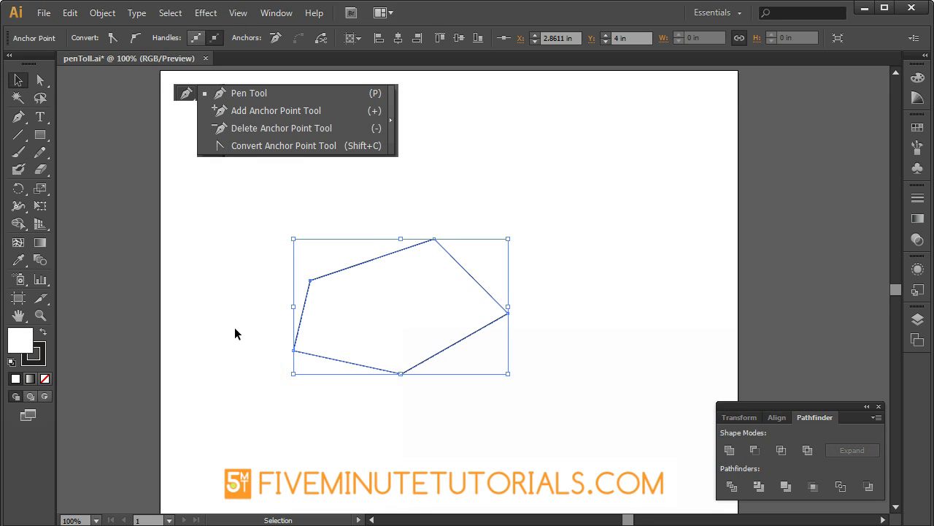
pyautogui.click(27, 338)
pyautogui.doubleClick(22, 342)
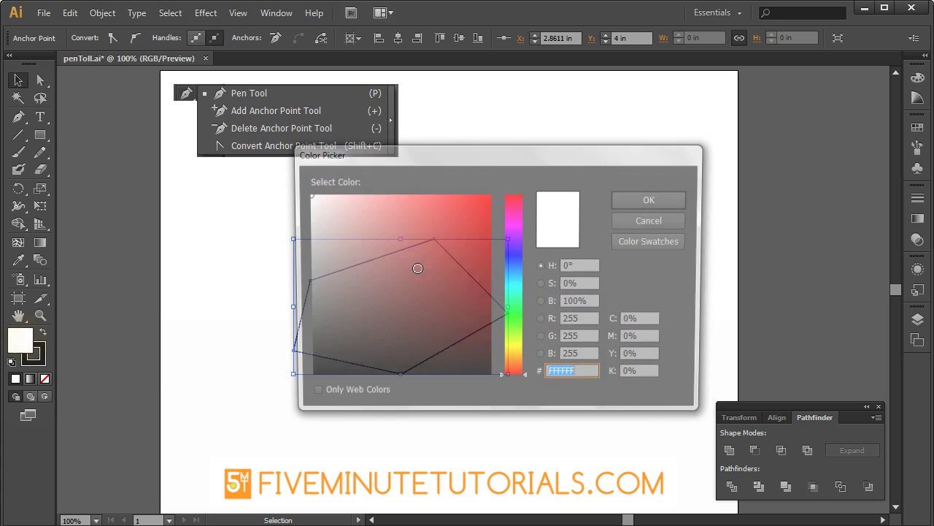
pyautogui.click(471, 251)
pyautogui.click(646, 198)
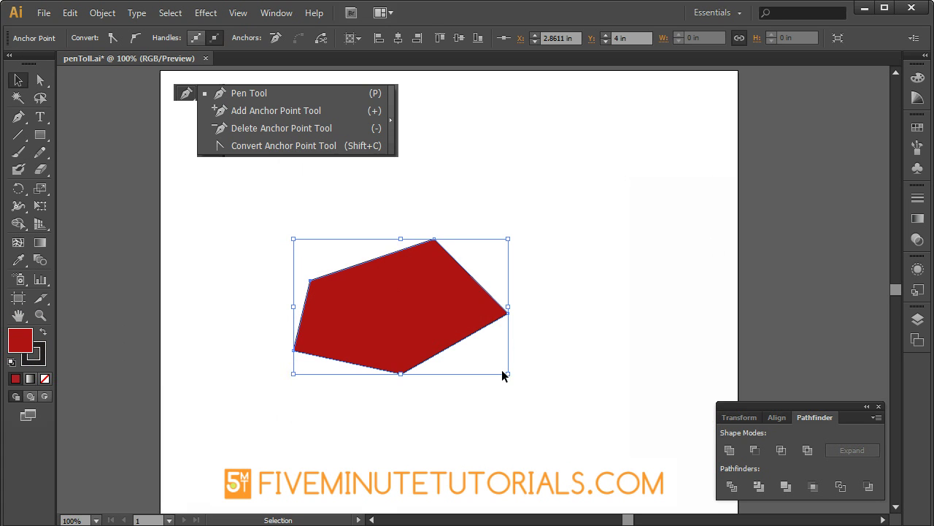
pyautogui.click(426, 393)
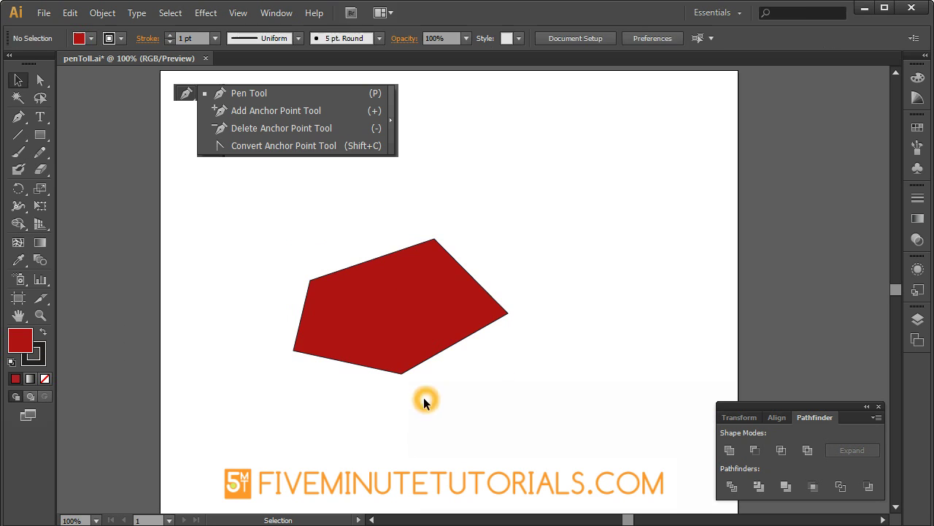
# Step: Delete the red polygon and set both fill and stroke to None
pyautogui.click(389, 318)
pyautogui.press('Delete')
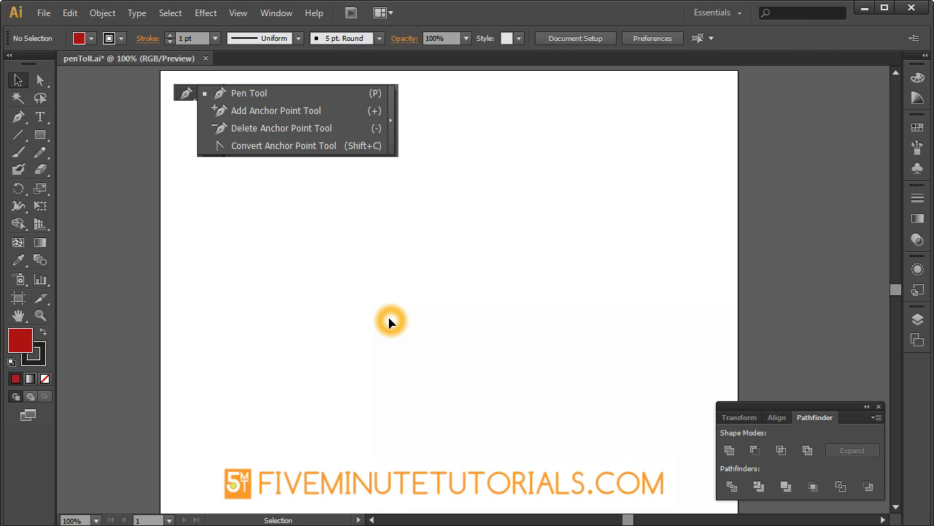
pyautogui.click(37, 365)
pyautogui.click(45, 378)
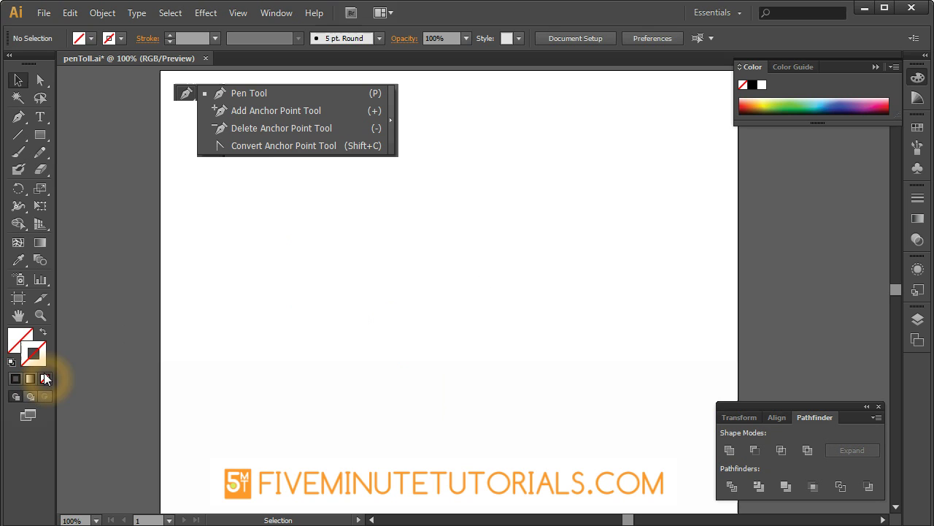
pyautogui.click(247, 93)
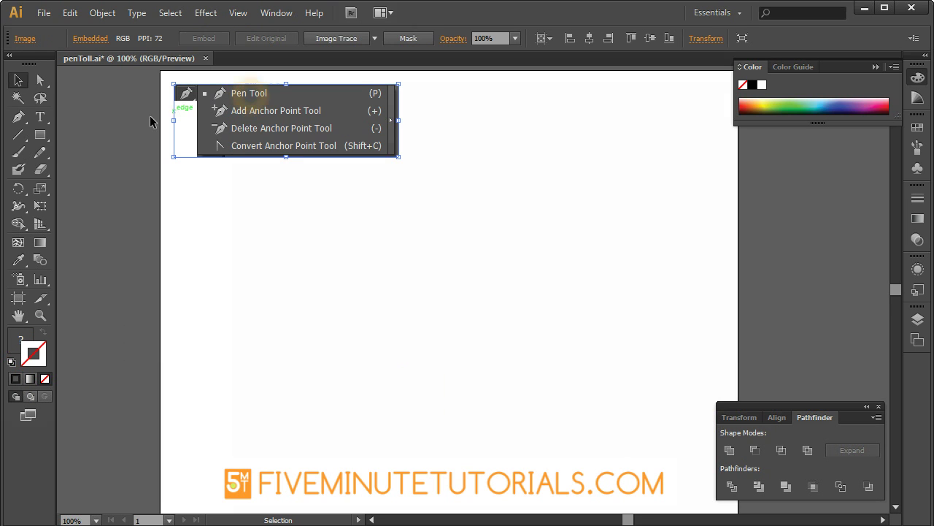
# Step: Start a curved Pen tool path with two handled anchors, at about X 2.9, Y 4.1 in and X 6.2, Y 4.1 in, making the segment bow downward
pyautogui.click(19, 117)
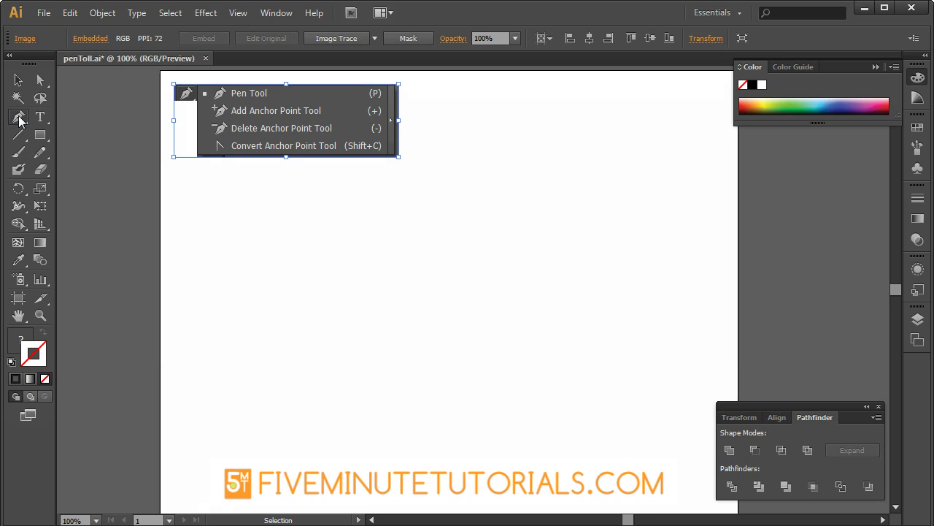
pyautogui.click(312, 289)
pyautogui.moveTo(297, 314); pyautogui.dragTo(268, 333)
pyautogui.click(313, 286)
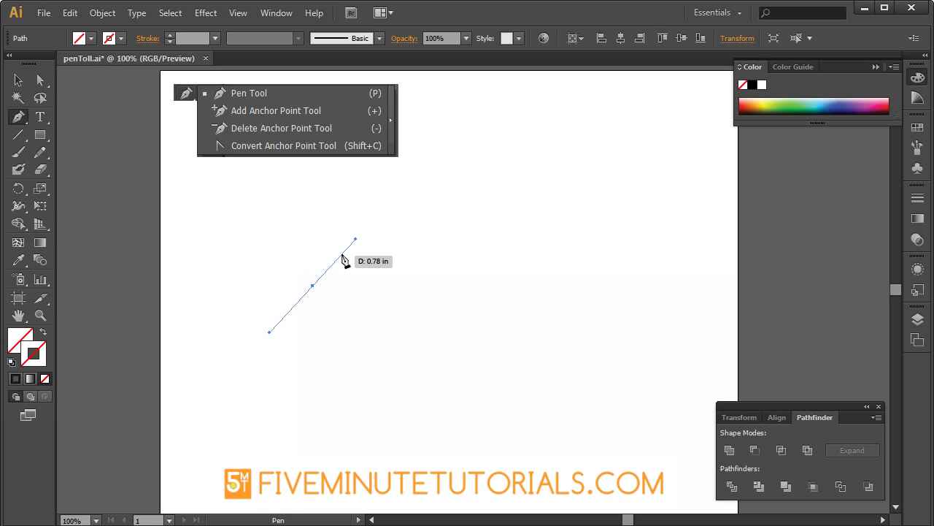
pyautogui.click(357, 242)
pyautogui.click(272, 335)
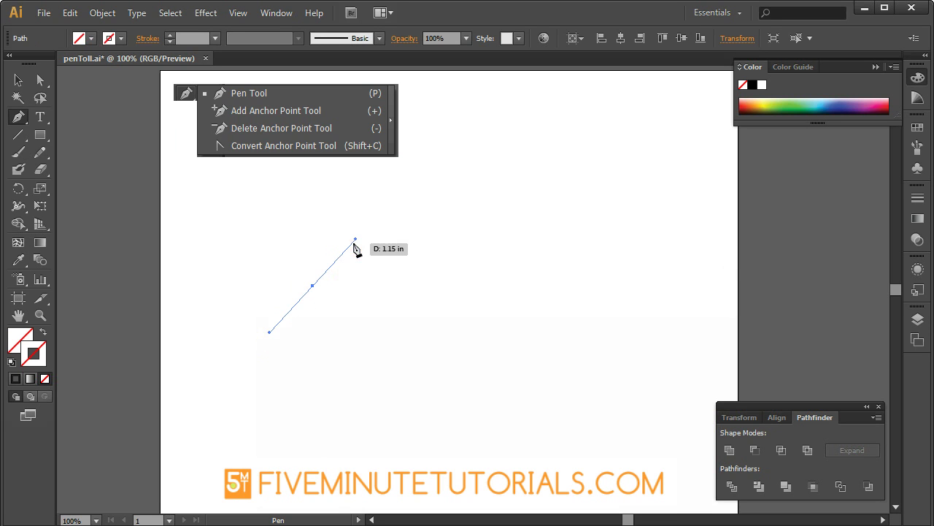
pyautogui.click(356, 241)
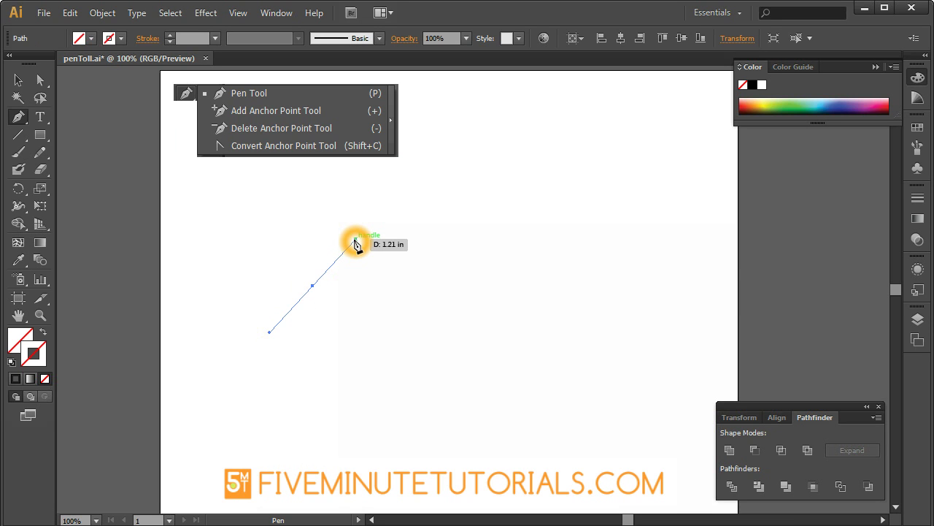
pyautogui.click(313, 287)
pyautogui.moveTo(315, 292); pyautogui.dragTo(518, 225)
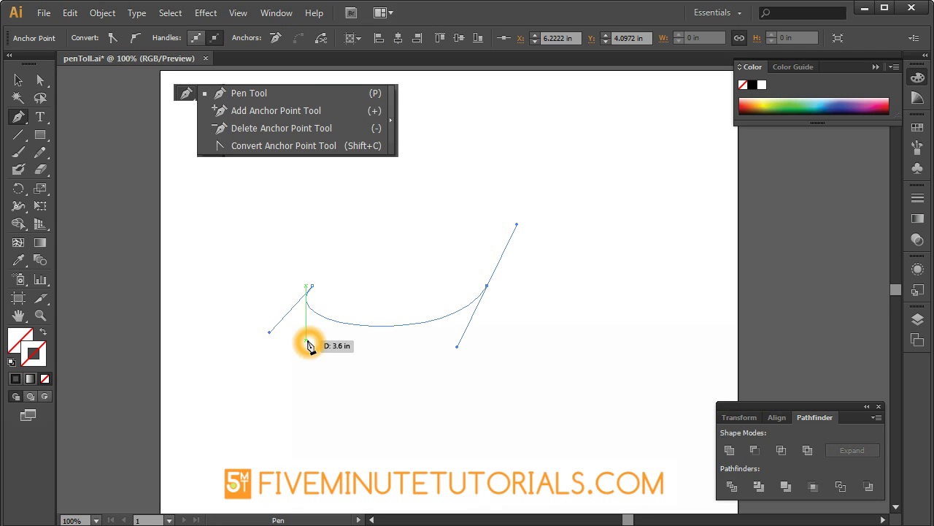
# Step: Continue the curved path with three more handled anchors around its upper side, including a dip between two lobes, and close it at the starting anchor
pyautogui.moveTo(438, 211); pyautogui.dragTo(400, 230)
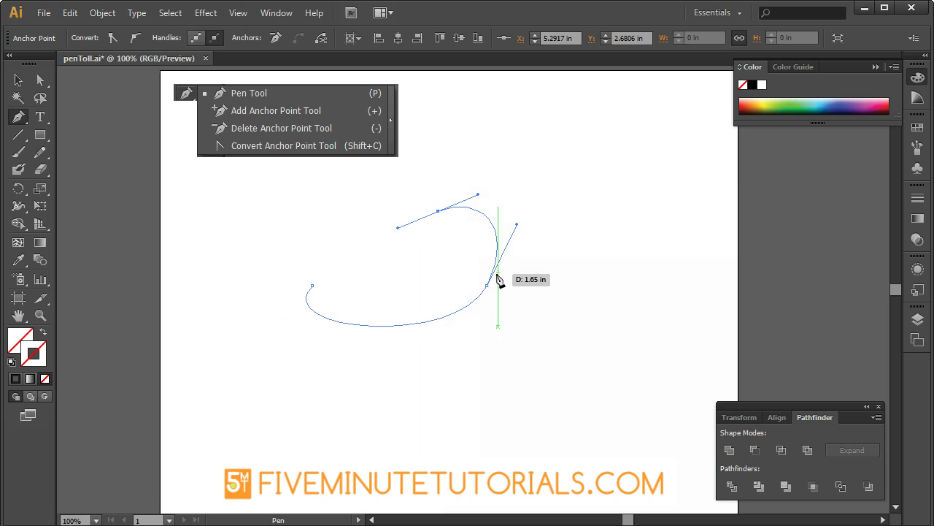
pyautogui.moveTo(341, 242); pyautogui.dragTo(325, 224)
pyautogui.moveTo(259, 240); pyautogui.dragTo(258, 277)
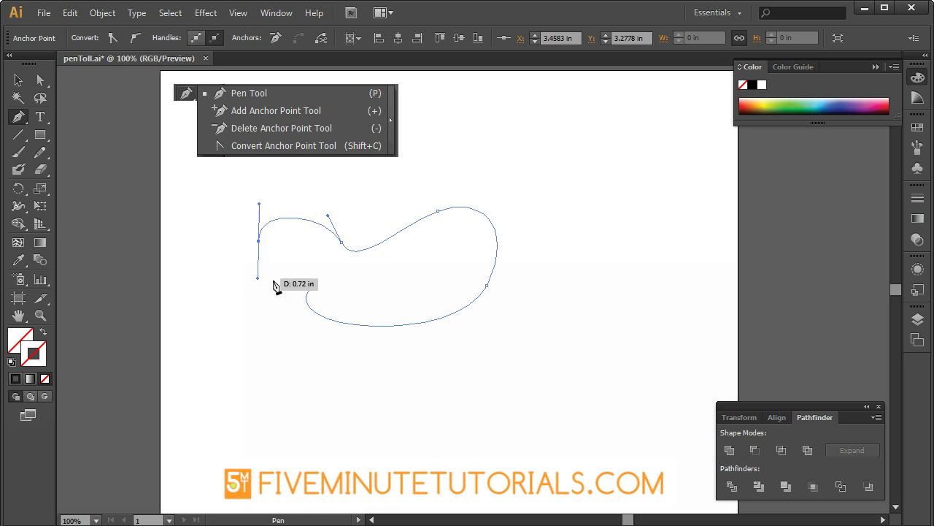
pyautogui.click(313, 287)
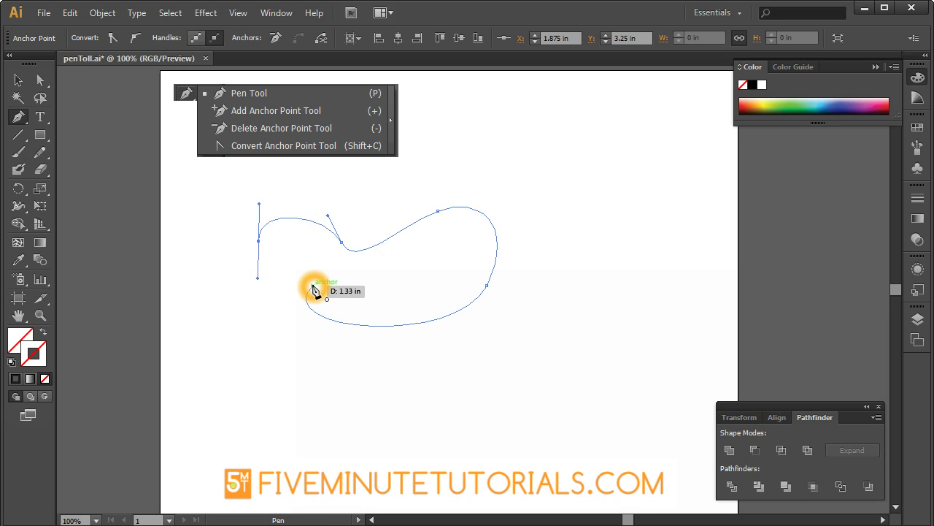
pyautogui.keyDown('ctrl'); pyautogui.click(312, 288); pyautogui.keyUp('ctrl')
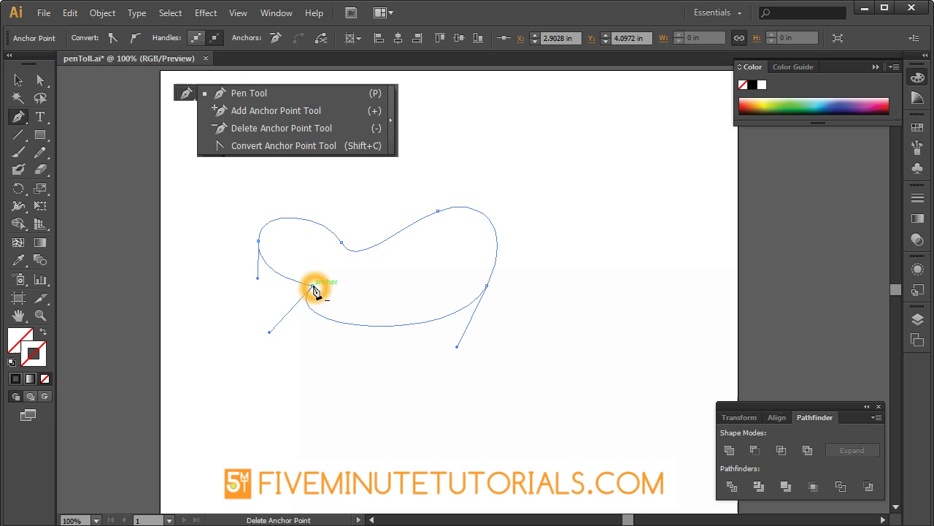
pyautogui.click(316, 287)
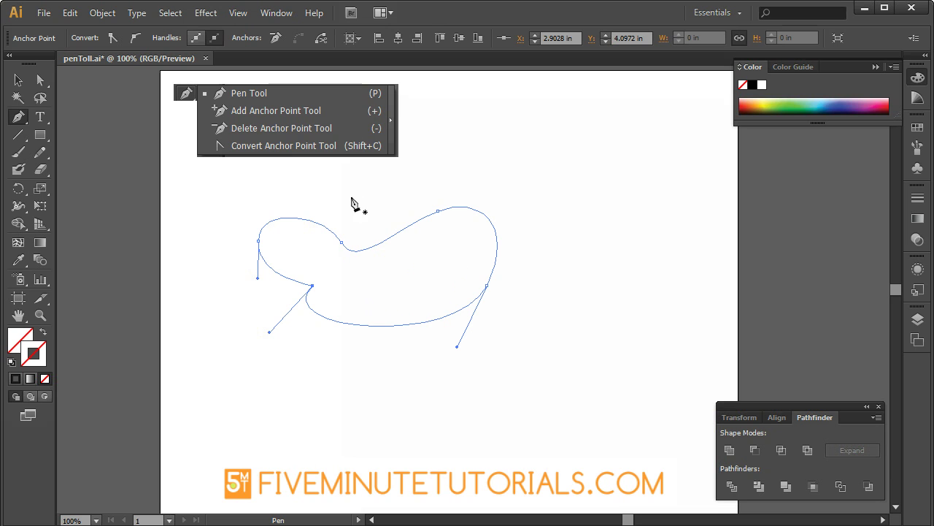
# Step: Add one anchor point on the slope between the dip and the larger lobe and another on the lower curve, using the Add Anchor Point Tool
pyautogui.click(367, 113)
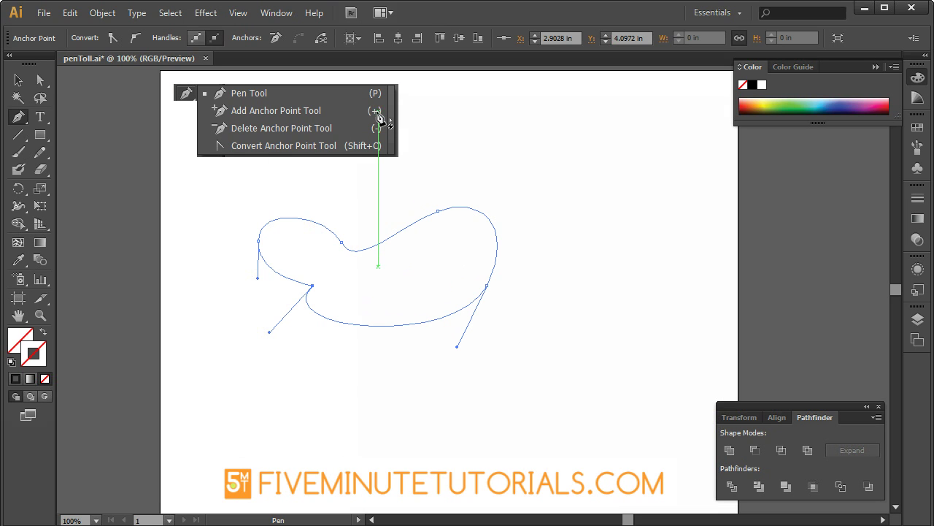
pyautogui.click(341, 133)
pyautogui.moveTo(19, 119); pyautogui.dragTo(111, 135)
pyautogui.click(390, 238)
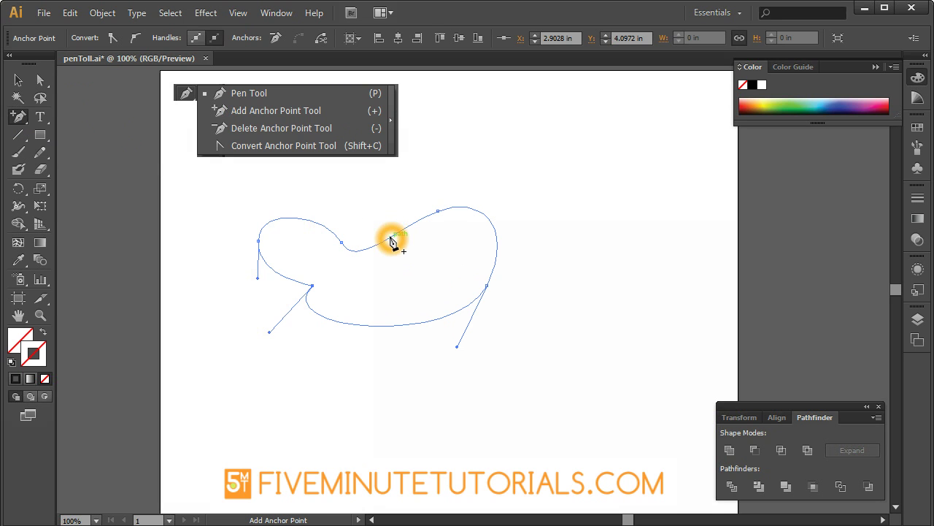
pyautogui.click(435, 321)
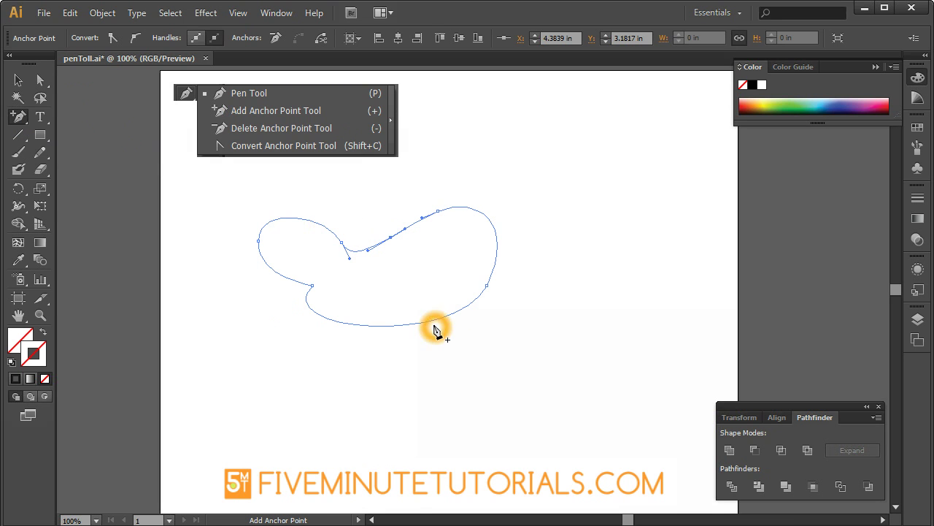
pyautogui.click(316, 345)
pyautogui.click(316, 346)
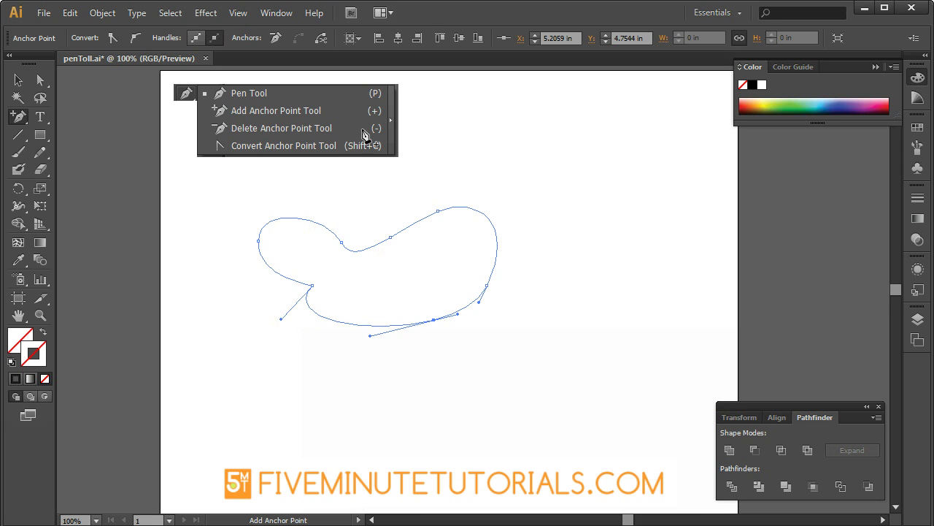
# Step: Remove the anchor point at the dip between the two lobes with the Delete Anchor Point Tool
pyautogui.click(371, 145)
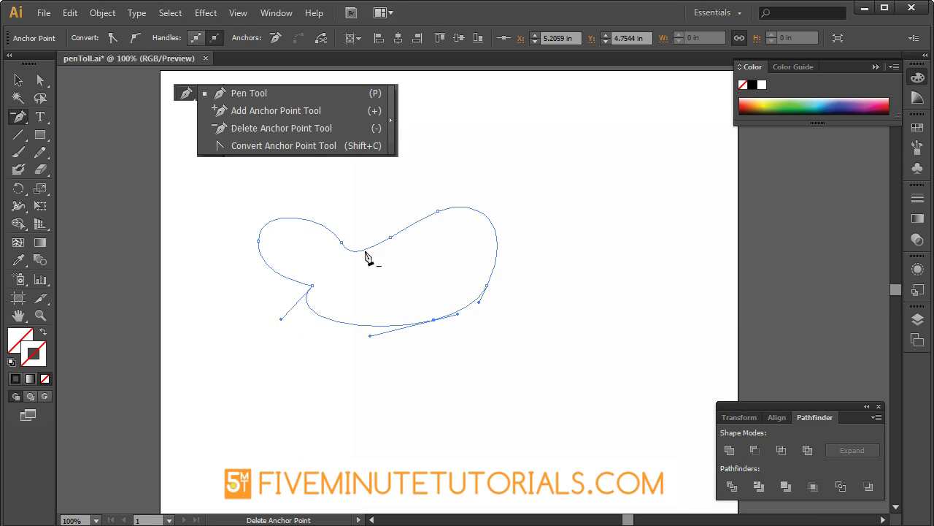
pyautogui.click(342, 244)
pyautogui.click(342, 243)
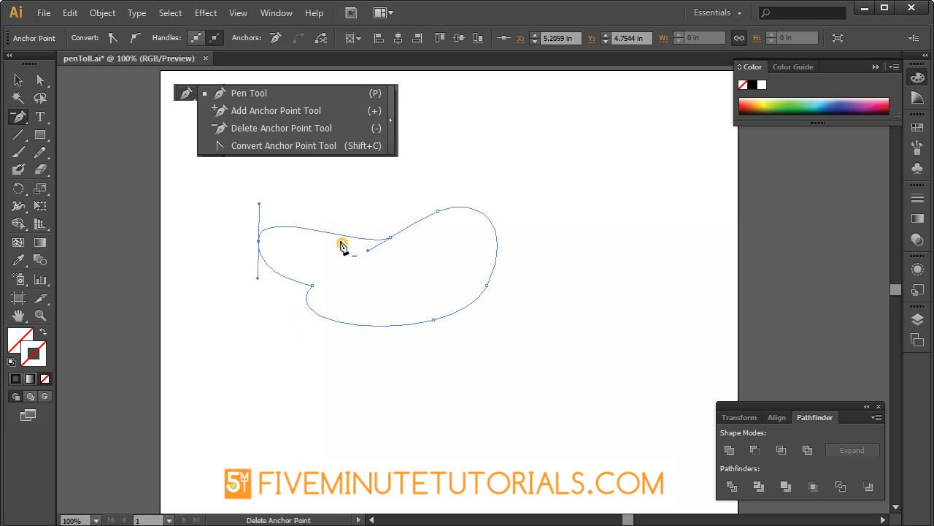
# Step: Delete the anchor point on the slope before the larger lobe and convert the lobe's upper anchor with the Convert Anchor Point Tool
pyautogui.click(387, 240)
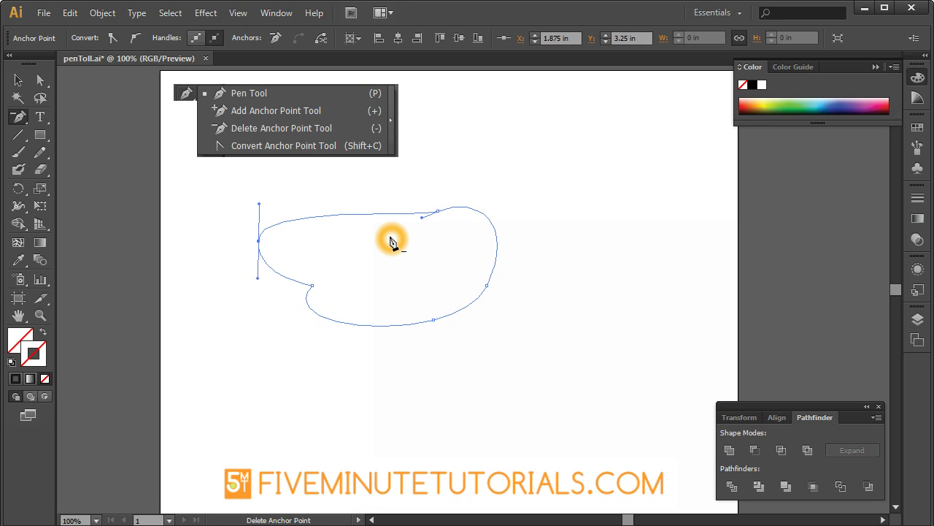
pyautogui.click(377, 146)
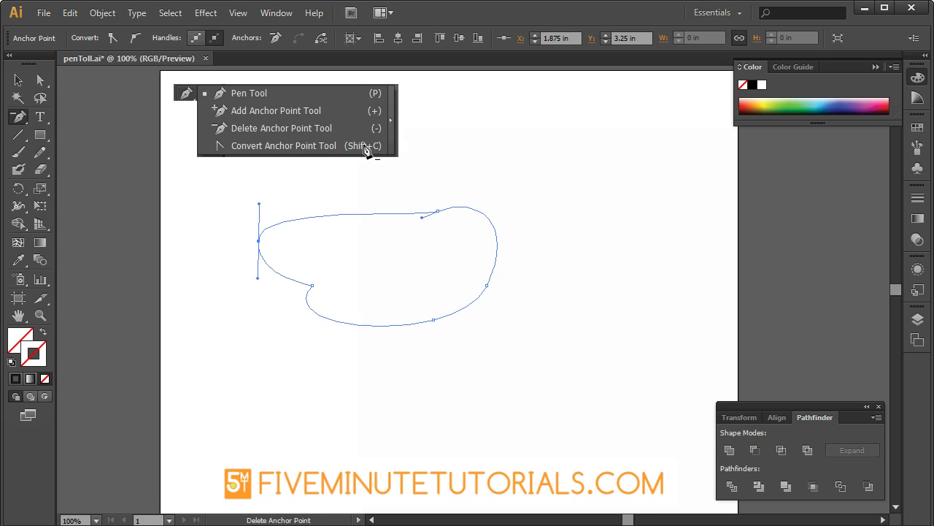
pyautogui.moveTo(18, 117); pyautogui.dragTo(95, 166)
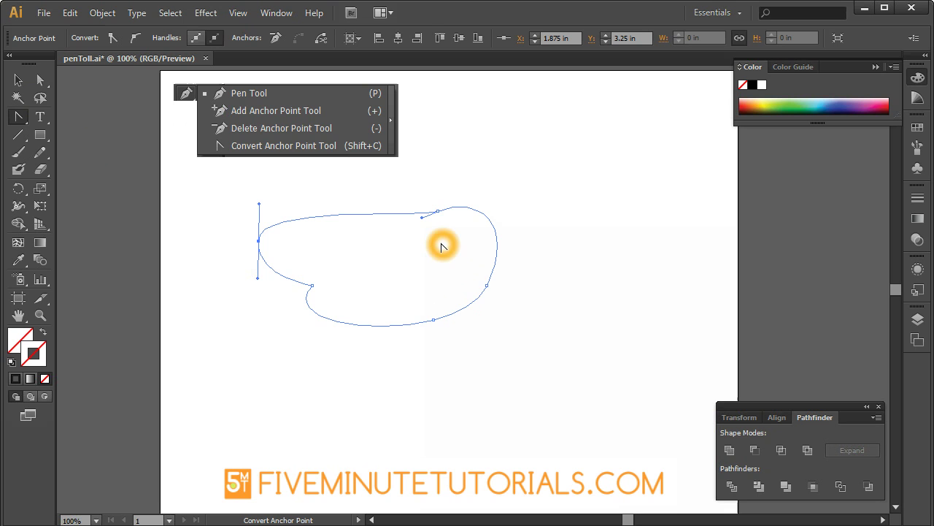
pyautogui.click(437, 211)
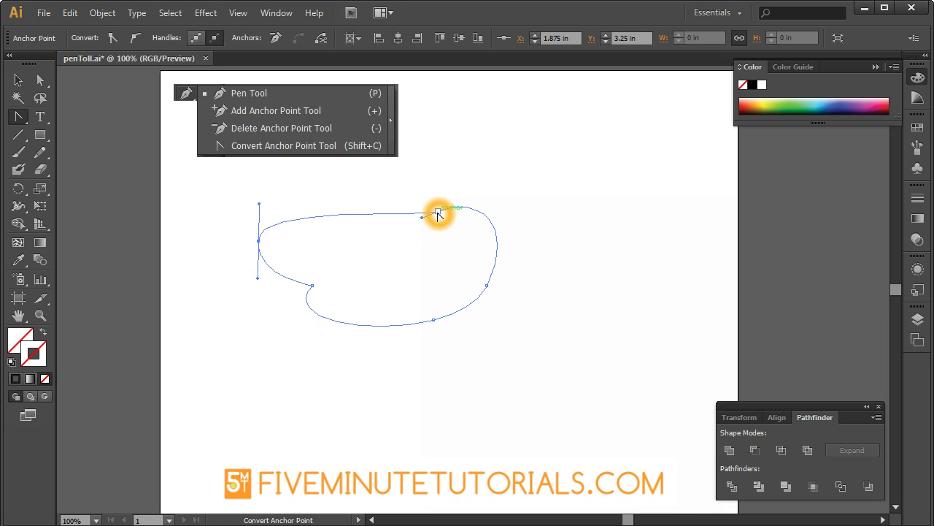
pyautogui.click(438, 211)
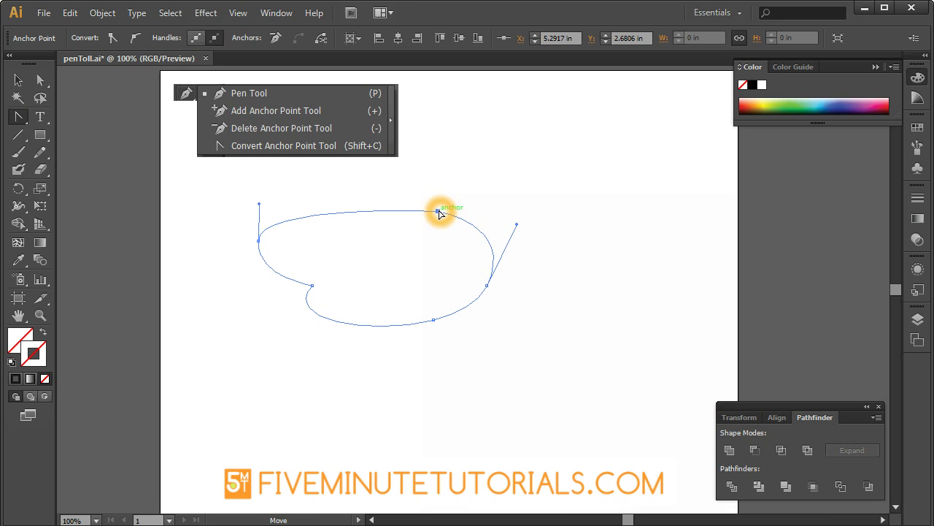
pyautogui.click(442, 282)
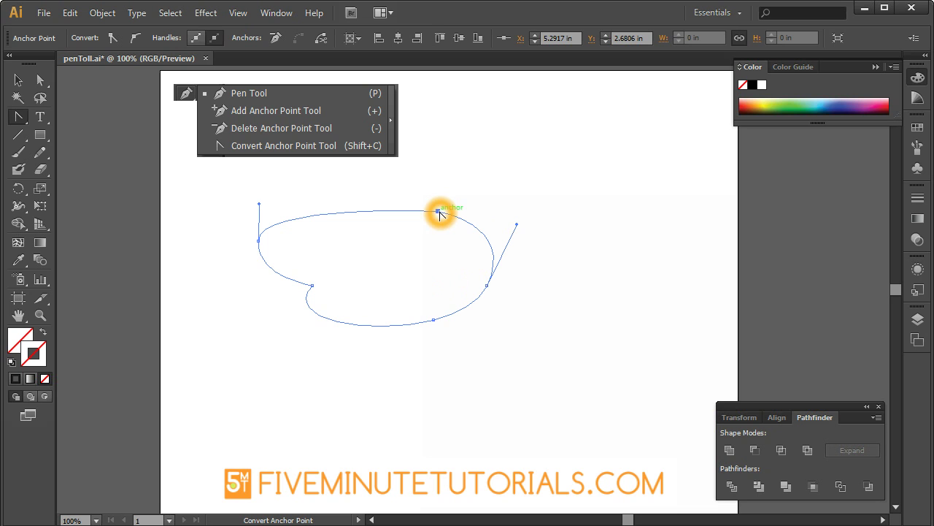
# Step: Pull new direction handles out of the lobe's upper anchor and swing its forward handle down inside the shape, forming a sharp peak
pyautogui.moveTo(438, 212); pyautogui.dragTo(381, 251)
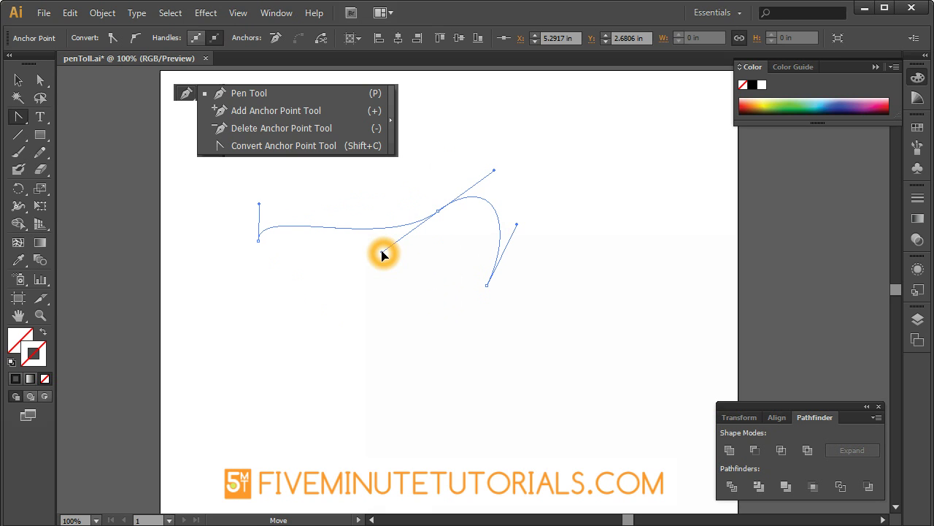
pyautogui.click(520, 226)
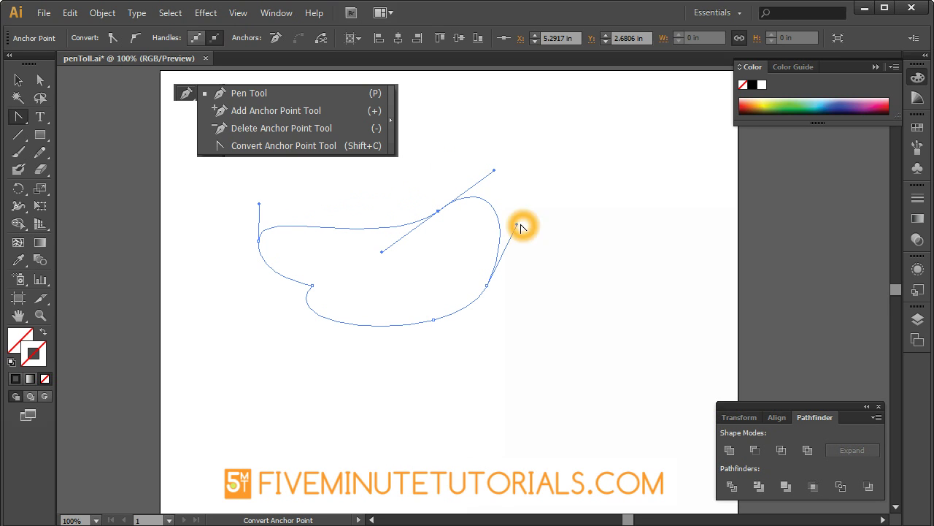
pyautogui.moveTo(494, 170); pyautogui.dragTo(470, 241)
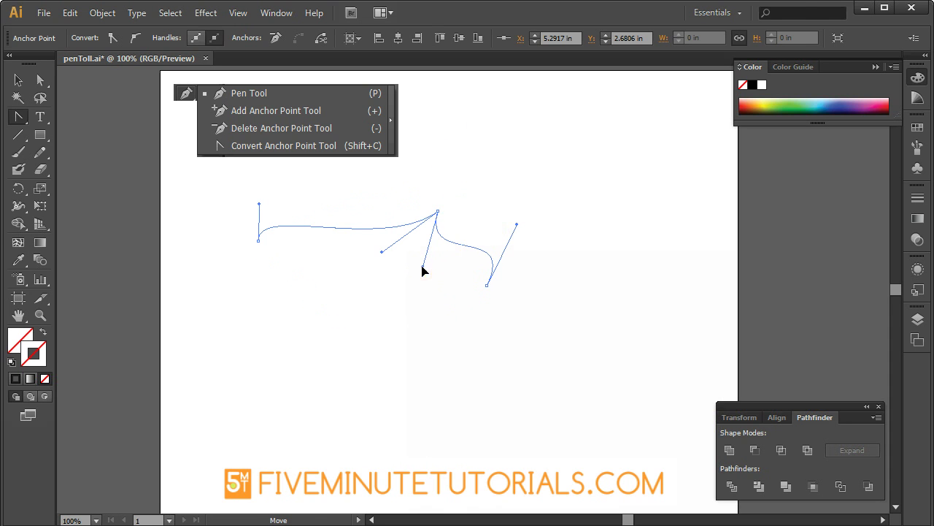
pyautogui.moveTo(422, 271); pyautogui.dragTo(422, 268)
pyautogui.click(447, 242)
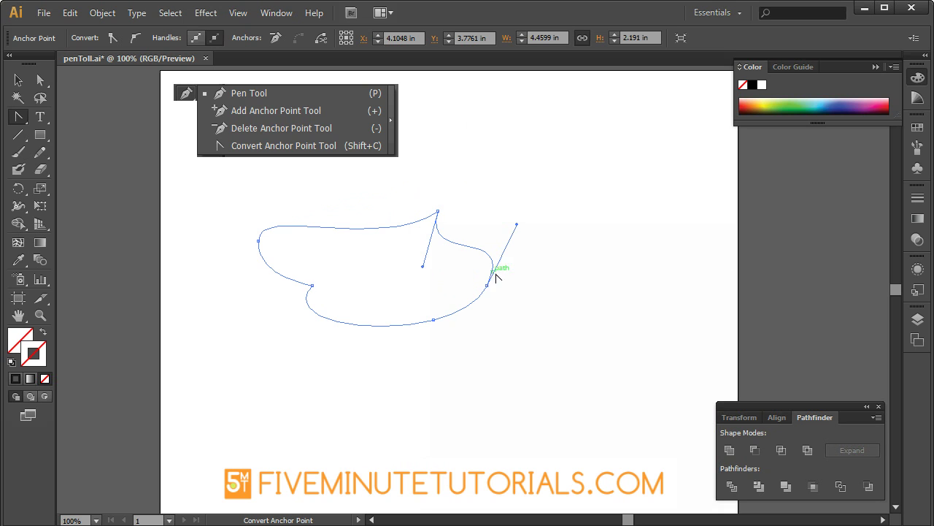
pyautogui.click(523, 225)
pyautogui.click(489, 290)
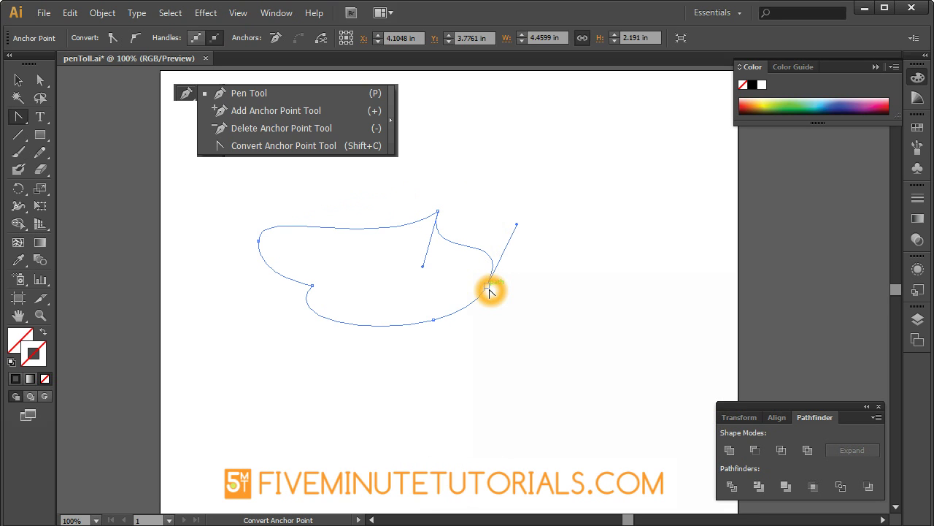
pyautogui.click(437, 212)
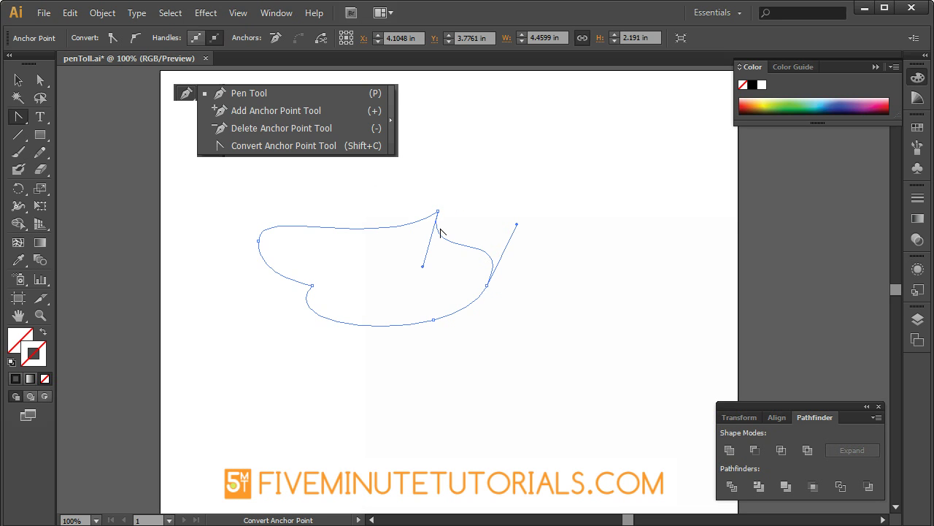
pyautogui.click(448, 216)
# Step: Use the Direct Selection Tool to lengthen the leftmost anchor's upper handle and reposition both handles of the peak anchor
pyautogui.click(41, 83)
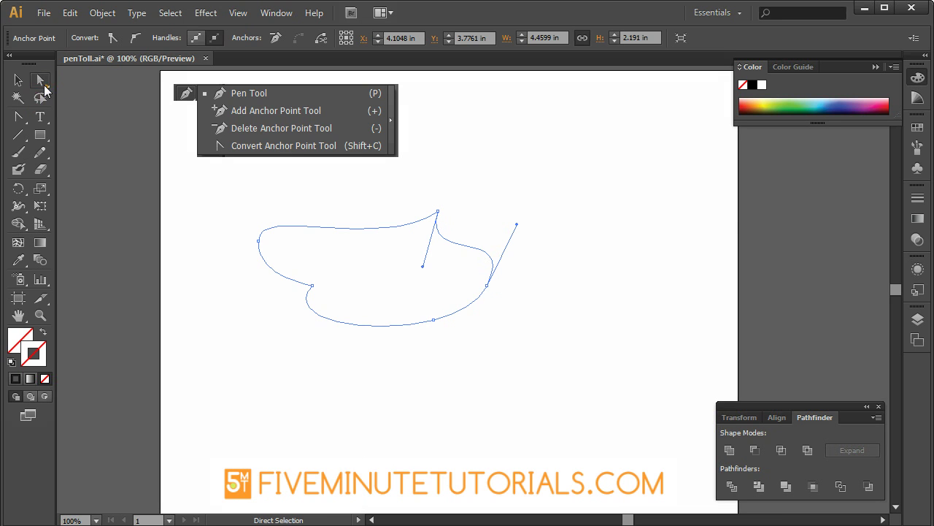
pyautogui.click(436, 212)
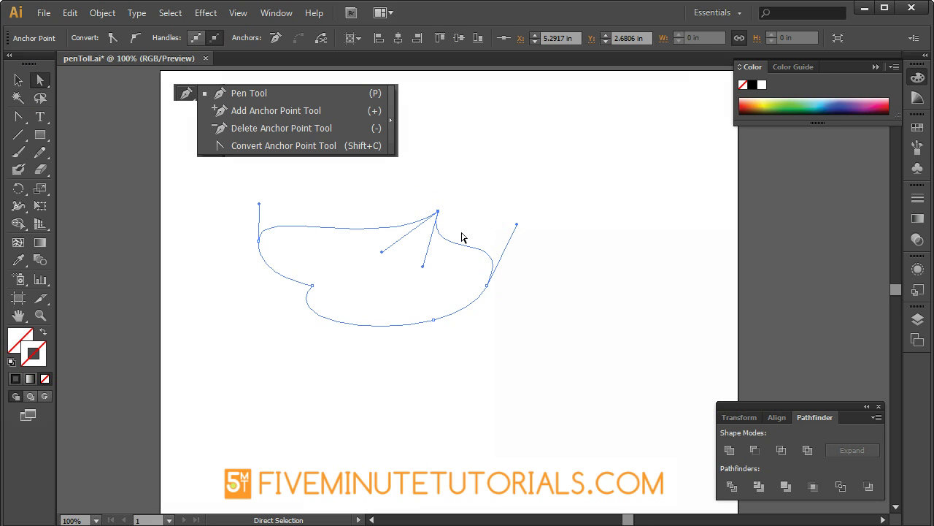
pyautogui.click(382, 253)
pyautogui.click(427, 267)
pyautogui.click(382, 253)
pyautogui.click(486, 286)
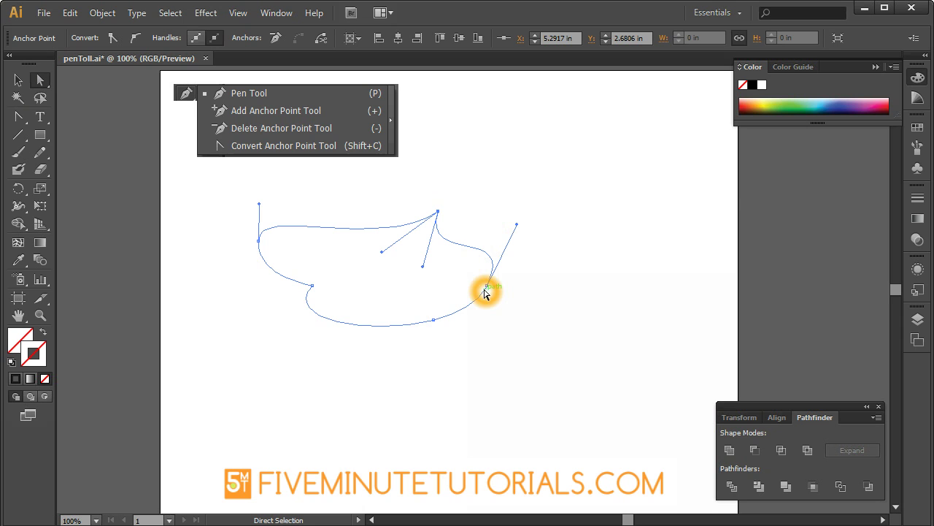
pyautogui.moveTo(259, 204); pyautogui.dragTo(259, 185)
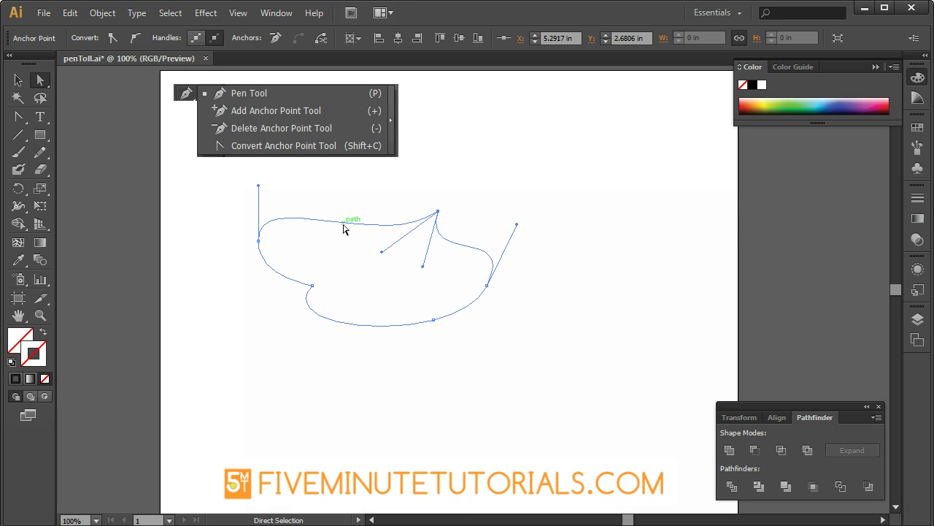
pyautogui.click(386, 254)
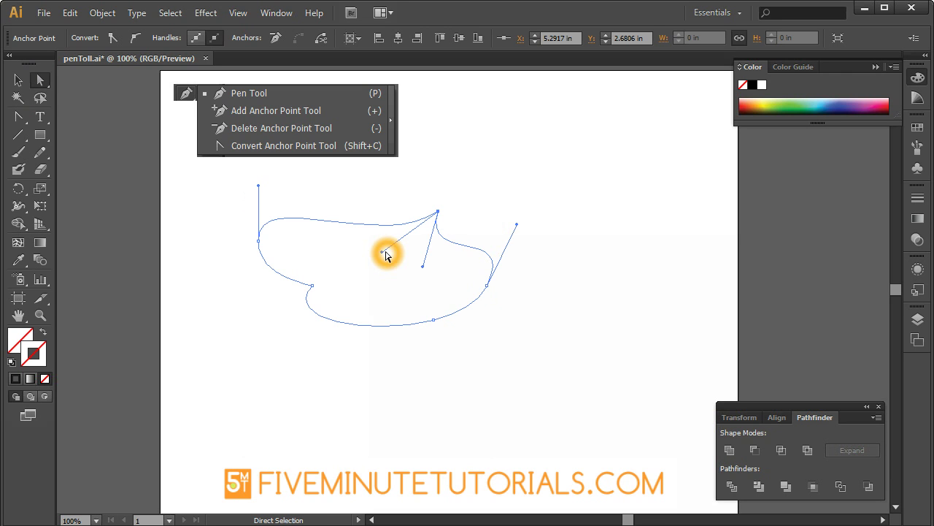
pyautogui.moveTo(385, 255); pyautogui.dragTo(353, 231)
pyautogui.moveTo(423, 266); pyautogui.dragTo(432, 280)
# Step: Move the notch anchor on the lower left inward to about X 3.7, Y 3.8 in and lengthen its lower handle
pyautogui.click(312, 284)
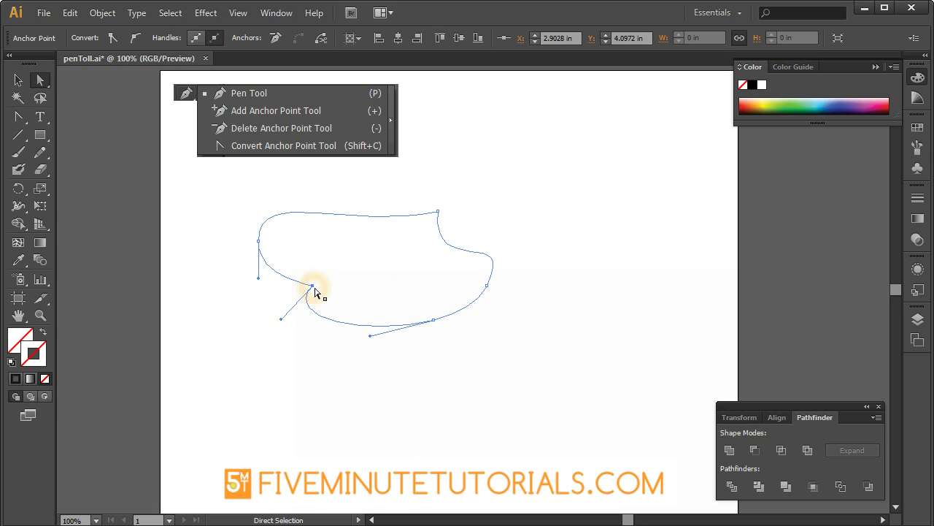
pyautogui.moveTo(319, 290); pyautogui.dragTo(335, 284)
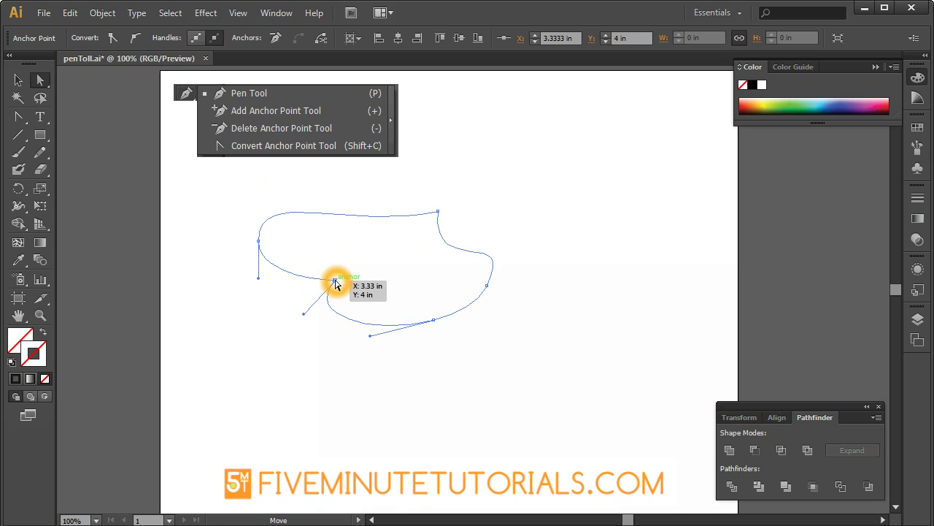
pyautogui.moveTo(304, 318); pyautogui.dragTo(300, 318)
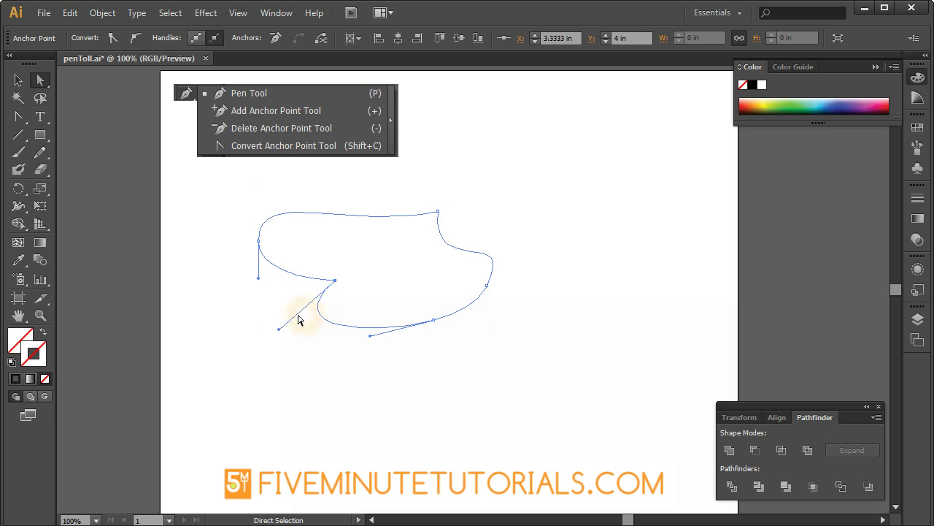
pyautogui.moveTo(334, 282); pyautogui.dragTo(354, 271)
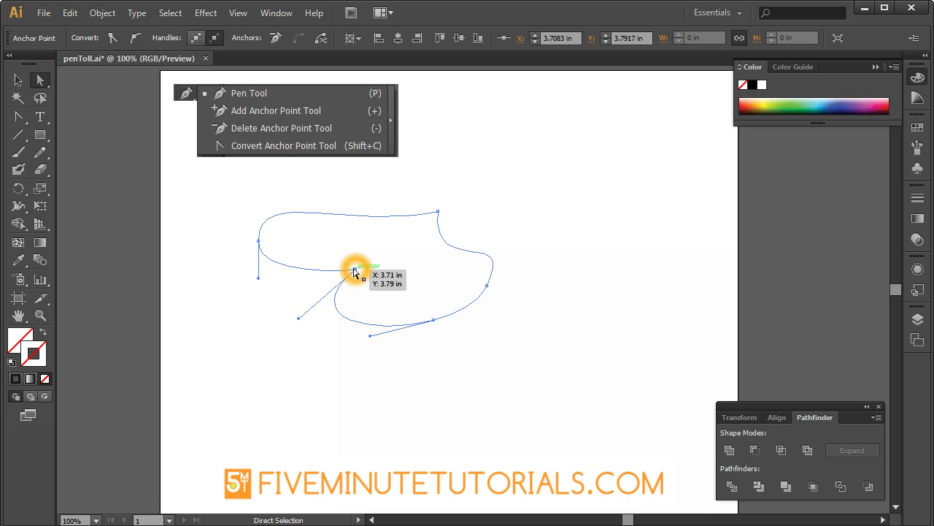
pyautogui.moveTo(354, 270); pyautogui.dragTo(358, 267)
# Step: Move the peak anchor to about X 4.9, Y 2.4 in and the rightmost anchor to about X 6.7, Y 4.1 in
pyautogui.click(438, 211)
pyautogui.moveTo(438, 211); pyautogui.dragTo(421, 198)
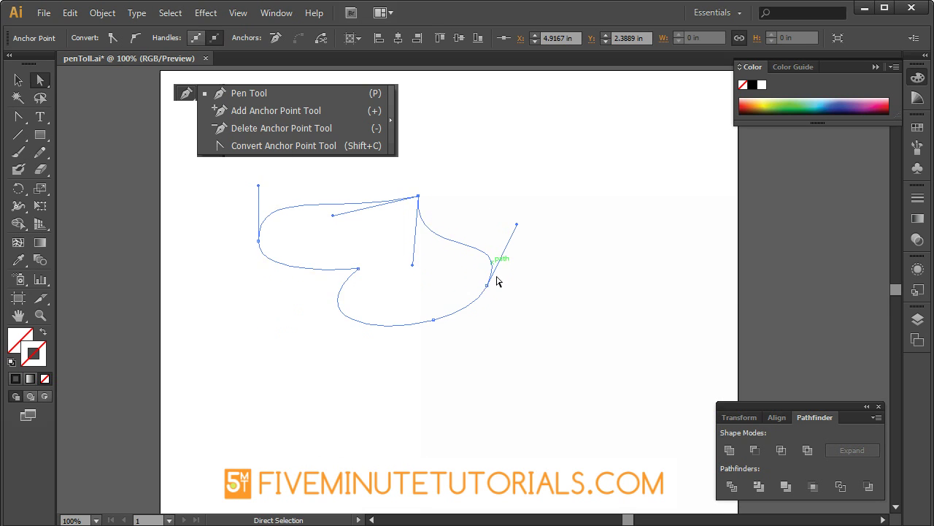
pyautogui.moveTo(494, 278); pyautogui.dragTo(486, 292)
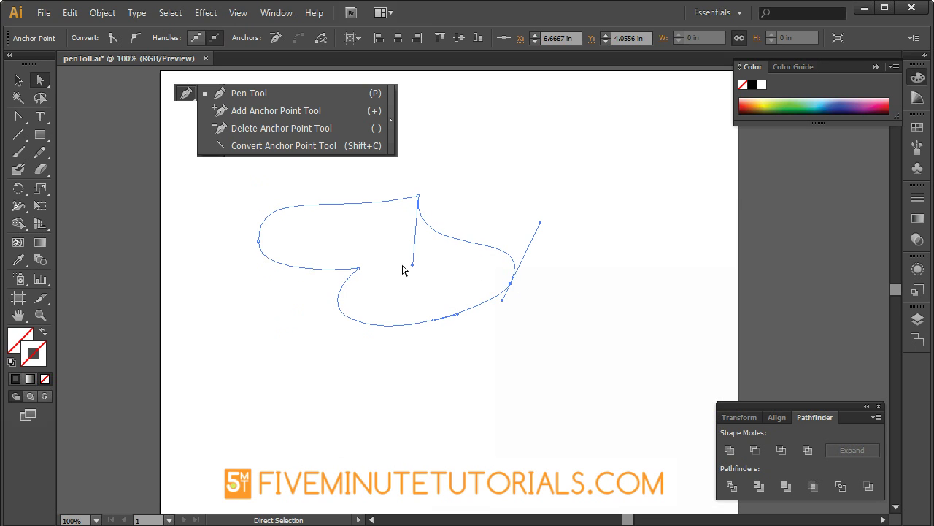
# Step: Swing the peak anchor's lower handle to the right and move the leftmost anchor to about X 1.6, Y 3.2 in
pyautogui.moveTo(412, 265); pyautogui.dragTo(445, 265)
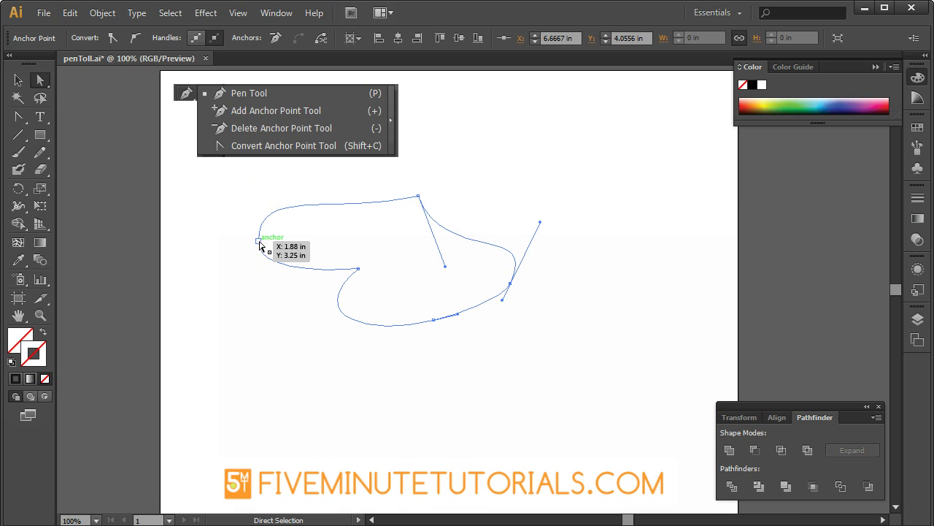
pyautogui.moveTo(260, 242); pyautogui.dragTo(246, 243)
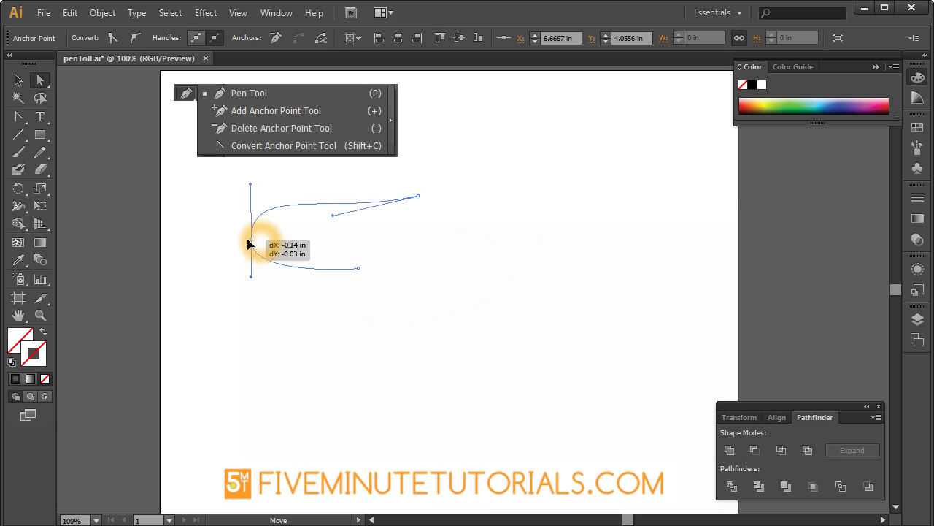
# Step: Give the shape a solid black fill with no stroke and select the whole shape with the Selection Tool
pyautogui.click(17, 353)
pyautogui.click(46, 376)
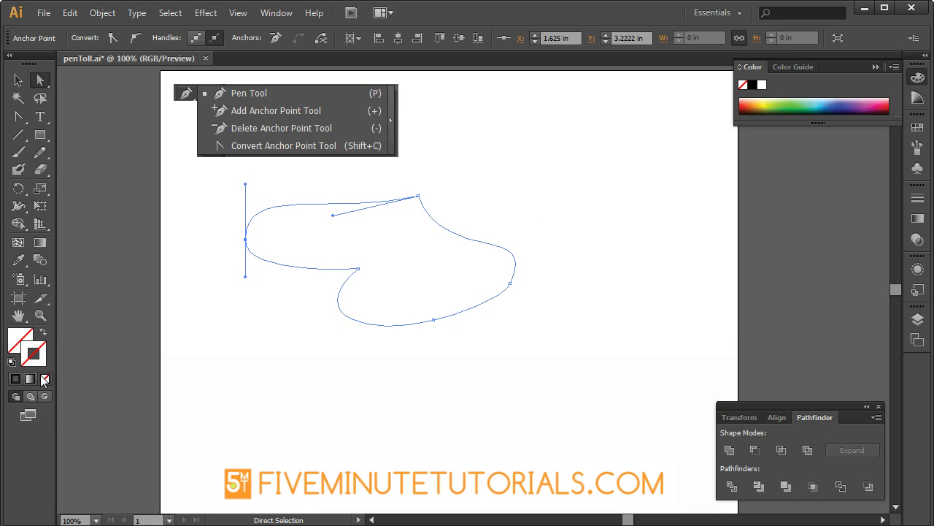
pyautogui.click(20, 337)
pyautogui.click(15, 378)
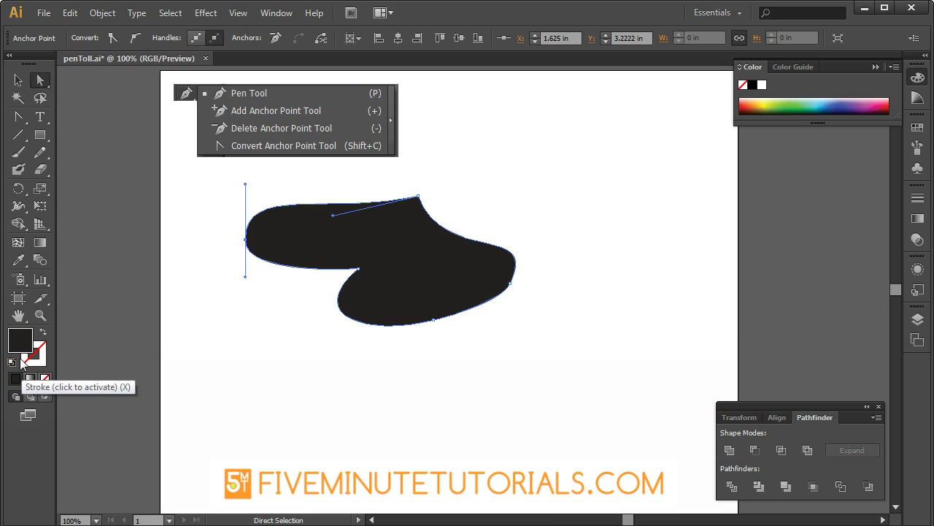
pyautogui.click(17, 344)
pyautogui.click(465, 275)
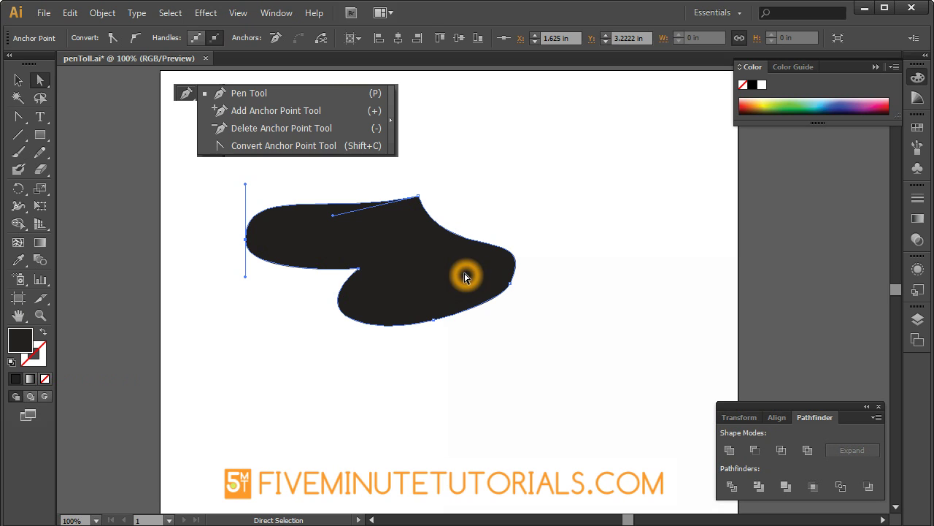
pyautogui.click(18, 80)
pyautogui.click(392, 267)
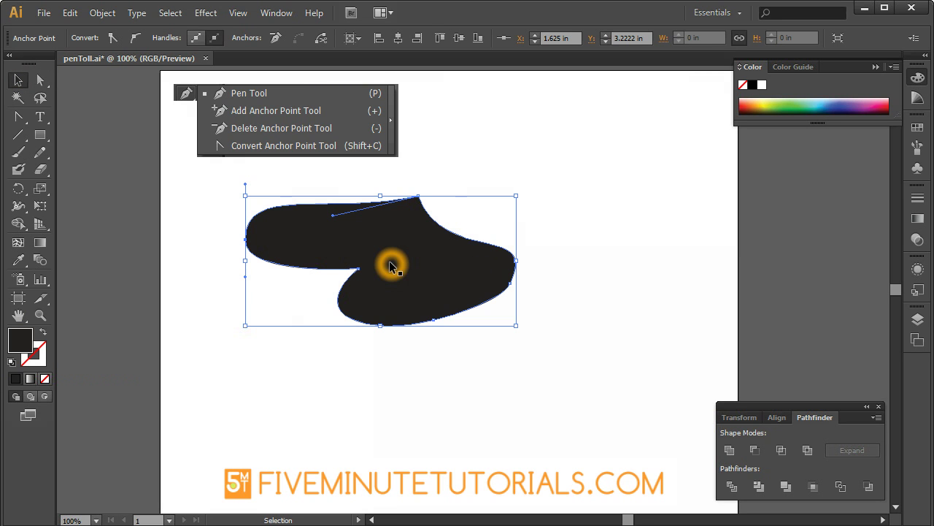